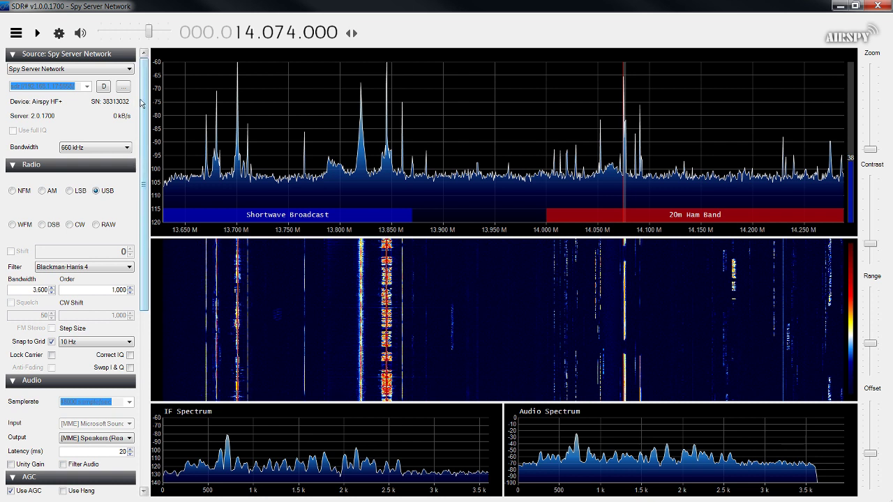
Keep Spy Server Network as the SDR# signal source and scroll down the SpyServer directory list
{"action": "left_click", "coordinate": [13, 55]}
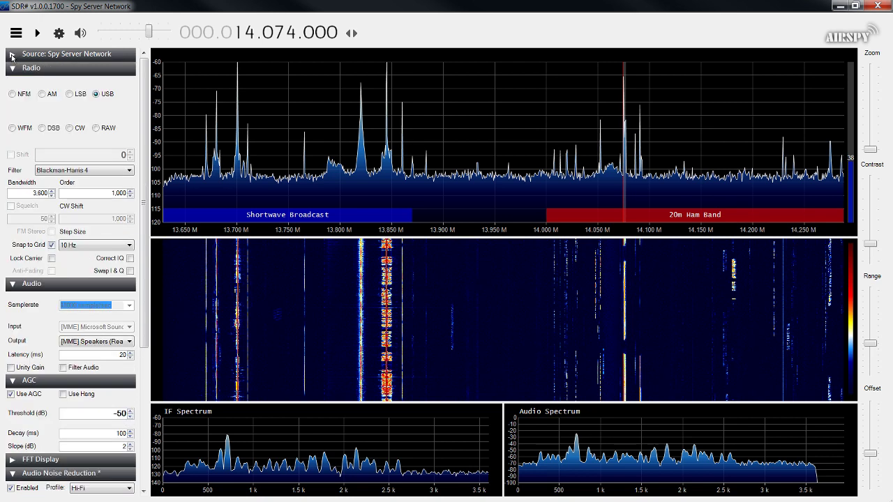
{"action": "left_click", "coordinate": [12, 56]}
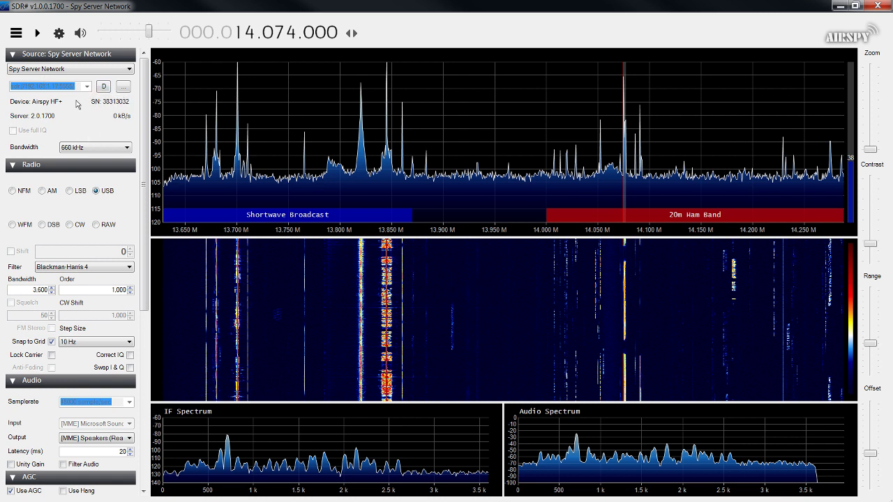
{"action": "left_click", "coordinate": [89, 69]}
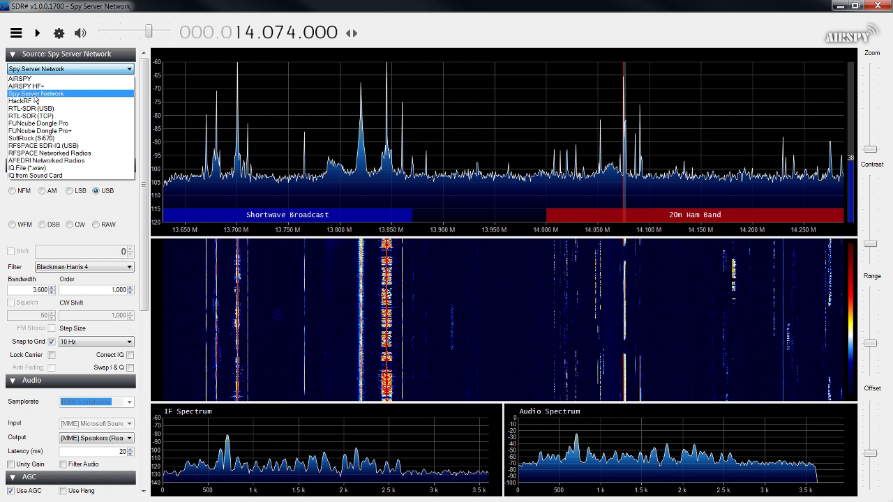
{"action": "left_click", "coordinate": [104, 70]}
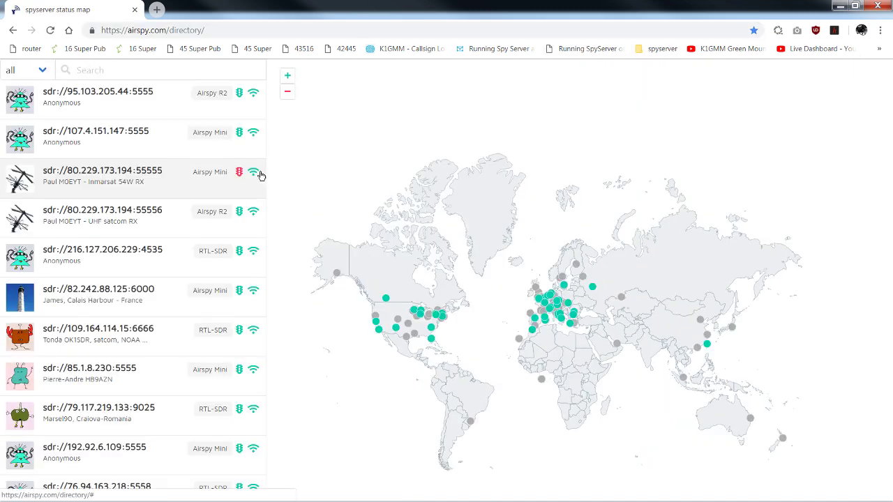
{"action": "scroll", "coordinate": [110, 416], "scroll_direction": "down", "scroll_amount": 9}
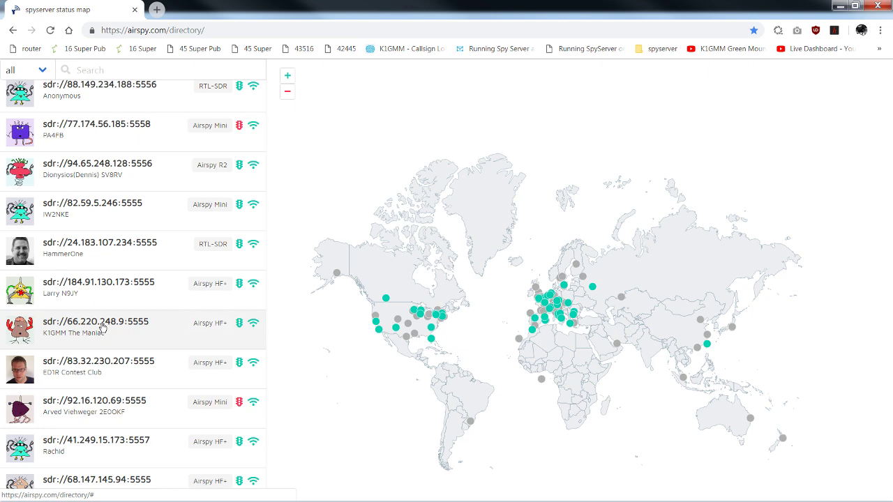
Review the 66.220.248.9:5555 Airspy HF+ server's bandwidth and frequency range, then close its details panel
{"action": "left_click", "coordinate": [77, 328]}
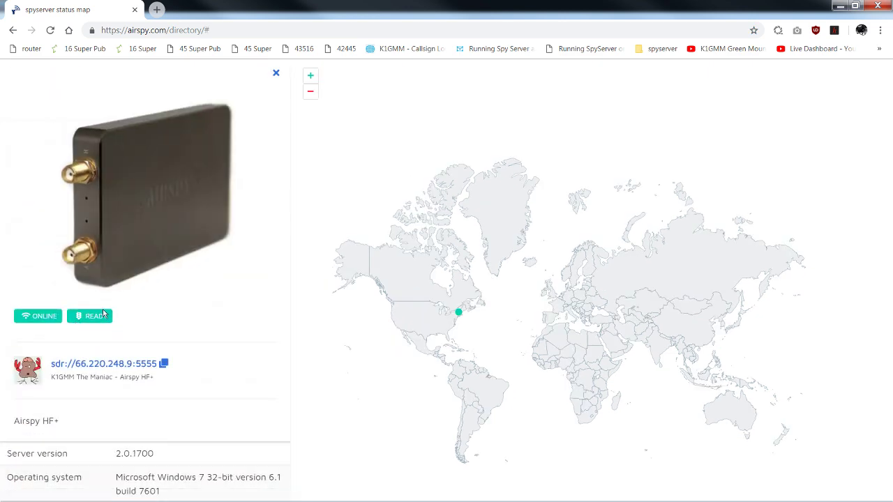
{"action": "scroll", "coordinate": [182, 315], "scroll_direction": "down", "scroll_amount": 4}
{"action": "scroll", "coordinate": [182, 314], "scroll_direction": "down", "scroll_amount": 1}
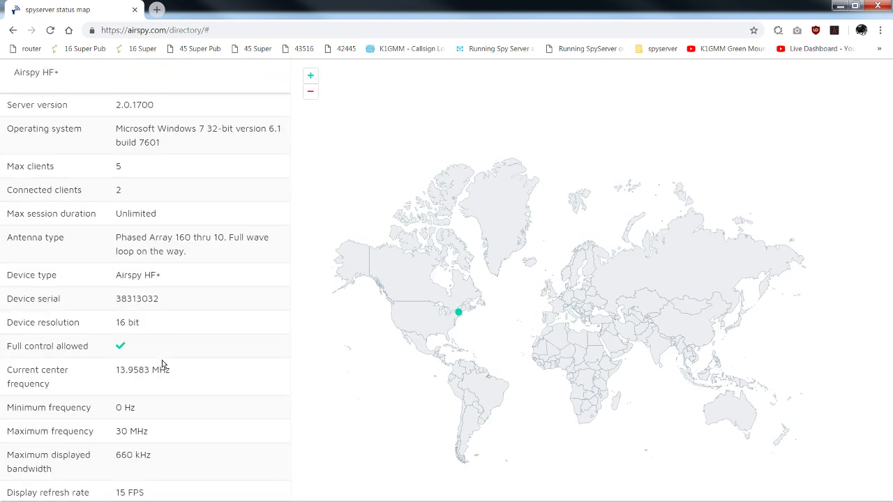
{"action": "scroll", "coordinate": [183, 380], "scroll_direction": "down", "scroll_amount": 2}
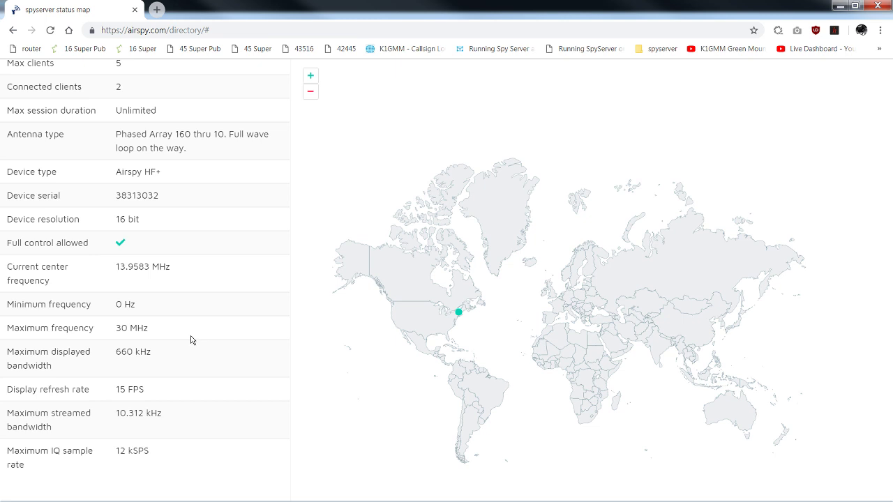
{"action": "scroll", "coordinate": [192, 340], "scroll_direction": "up", "scroll_amount": 7}
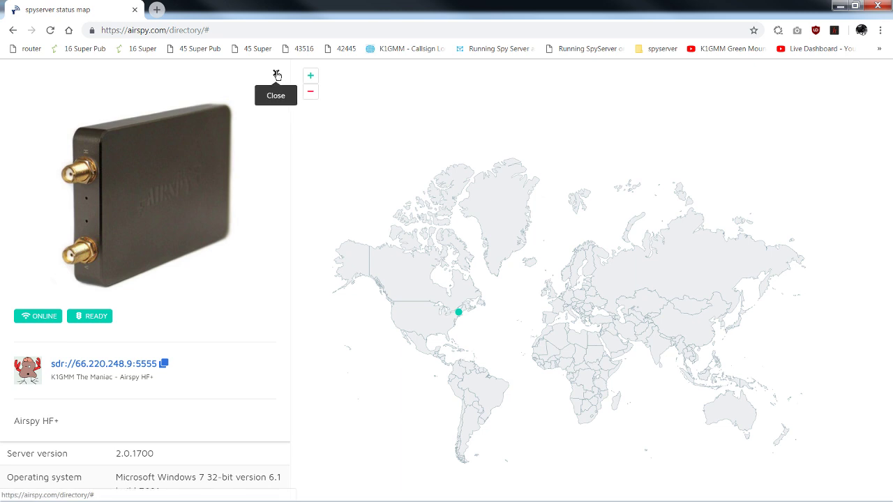
{"action": "left_click", "coordinate": [276, 75]}
Back in SDR#, start streaming from the remote Spy Server and bring the AGC settings into view
{"action": "left_click", "coordinate": [880, 7]}
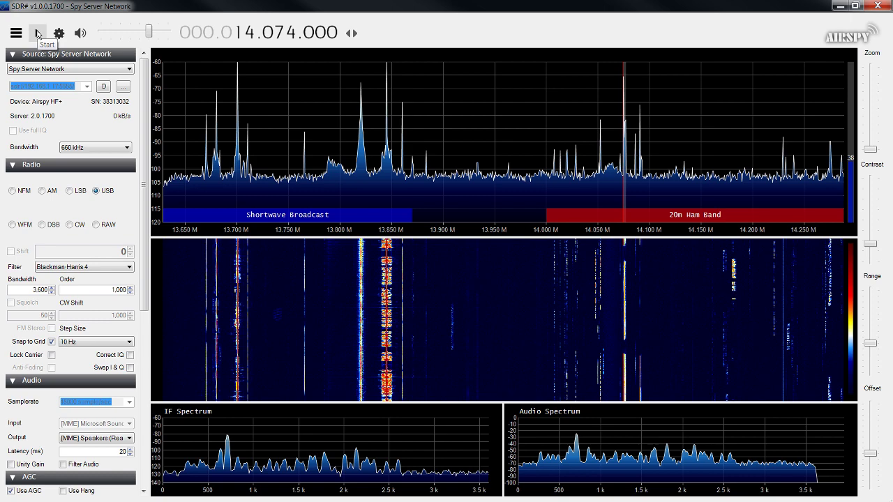
{"action": "left_click", "coordinate": [38, 33]}
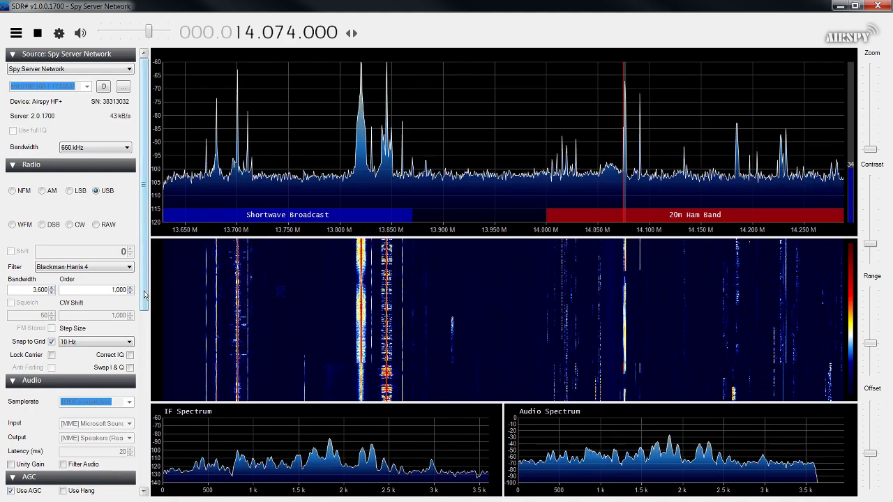
{"action": "left_click_drag", "start_coordinate": [143, 293], "coordinate": [142, 367]}
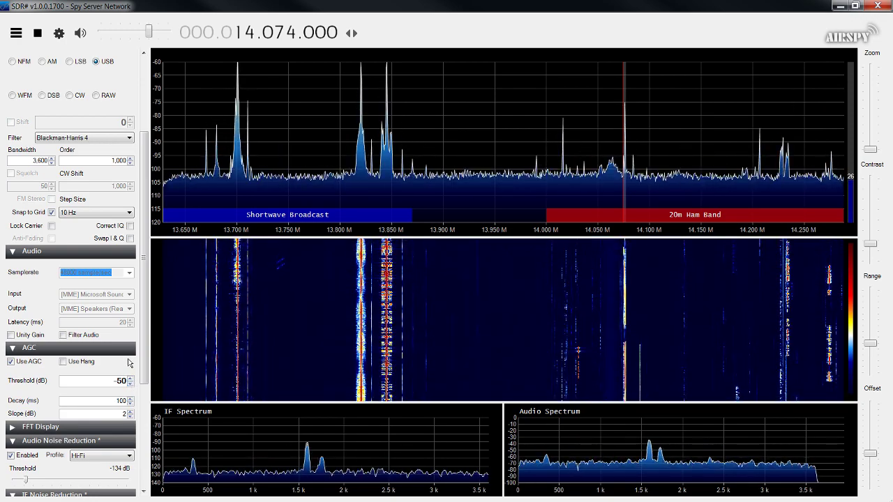
Restart the receiver with audio output on [MME] Speakers (Realtek), then switch OBS to the Desktop Left scene
{"action": "left_click", "coordinate": [37, 33]}
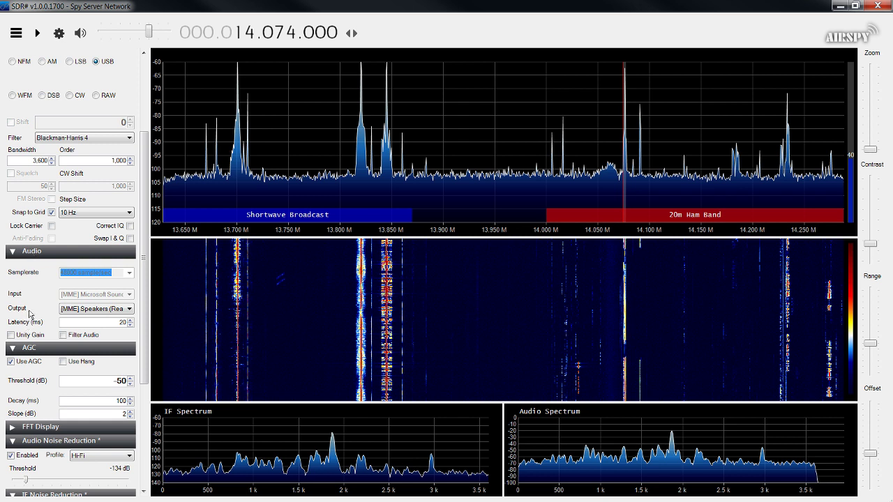
{"action": "left_click", "coordinate": [131, 312]}
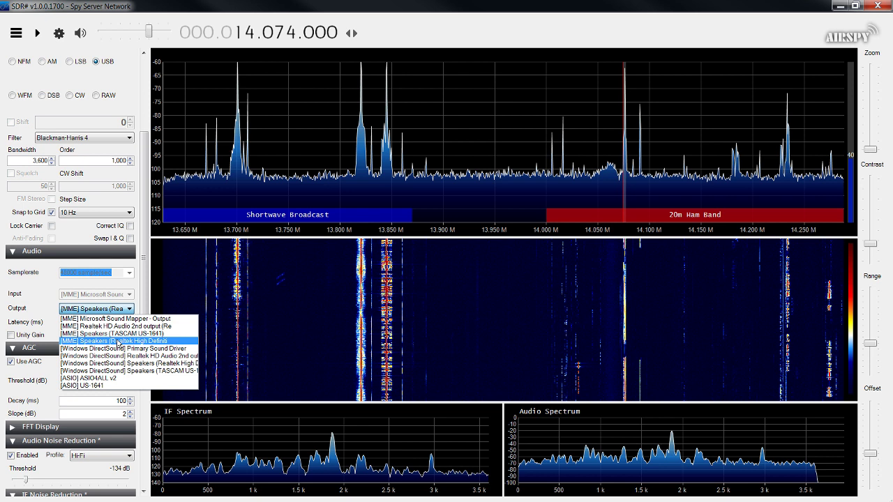
{"action": "left_click", "coordinate": [118, 342]}
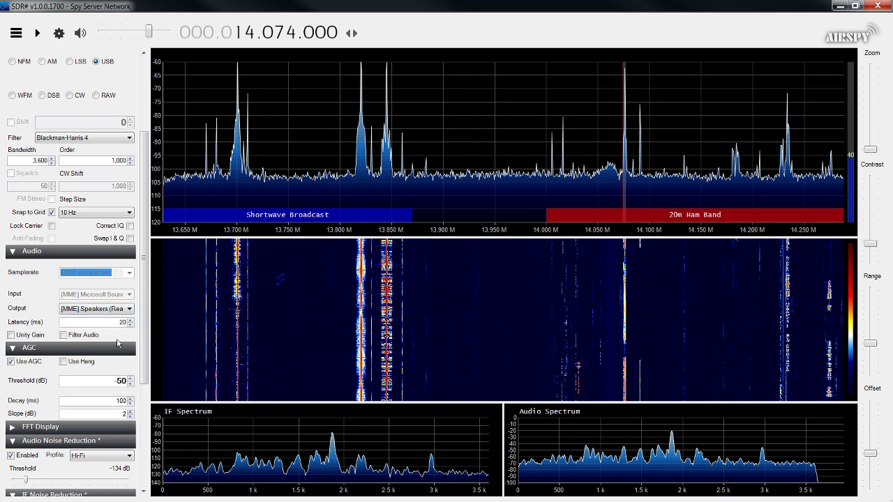
{"action": "left_click", "coordinate": [39, 33]}
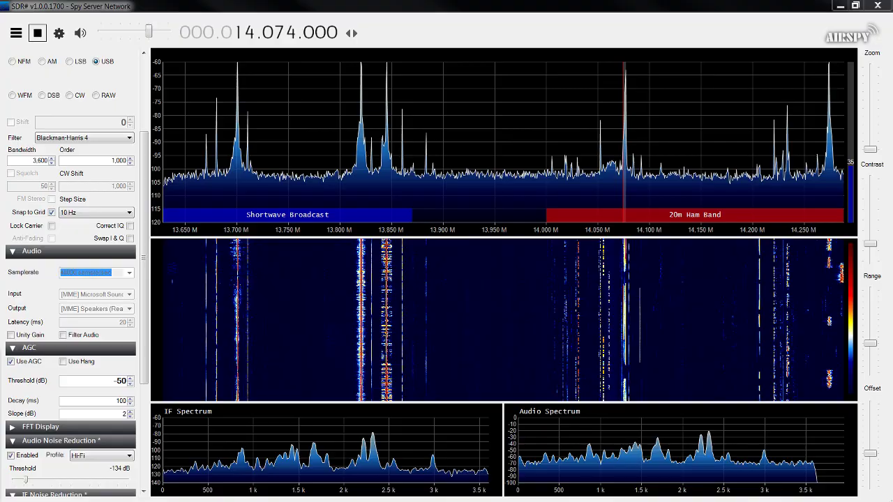
{"action": "left_click", "coordinate": [159, 309]}
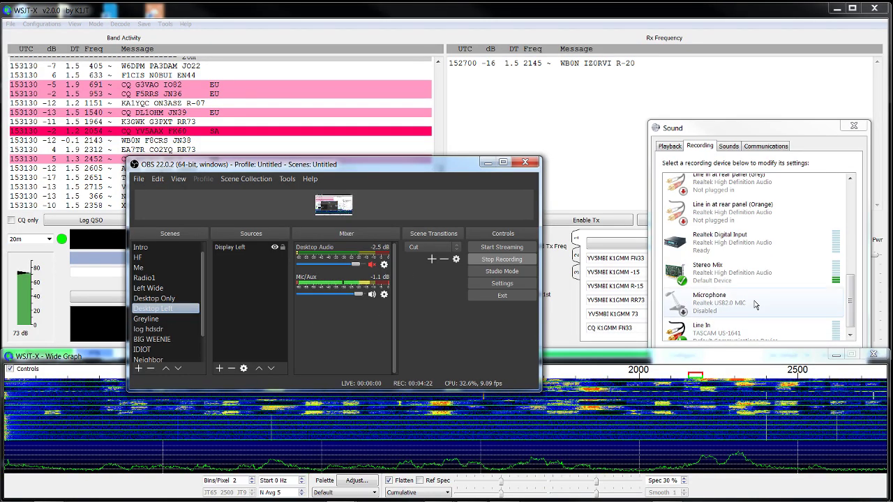
Open Windows Sound settings on the Recording tab, move the dialog lower, and inspect the Stereo Mix device options
{"action": "left_click", "coordinate": [774, 163]}
{"action": "mouse_move", "coordinate": [666, 492]}
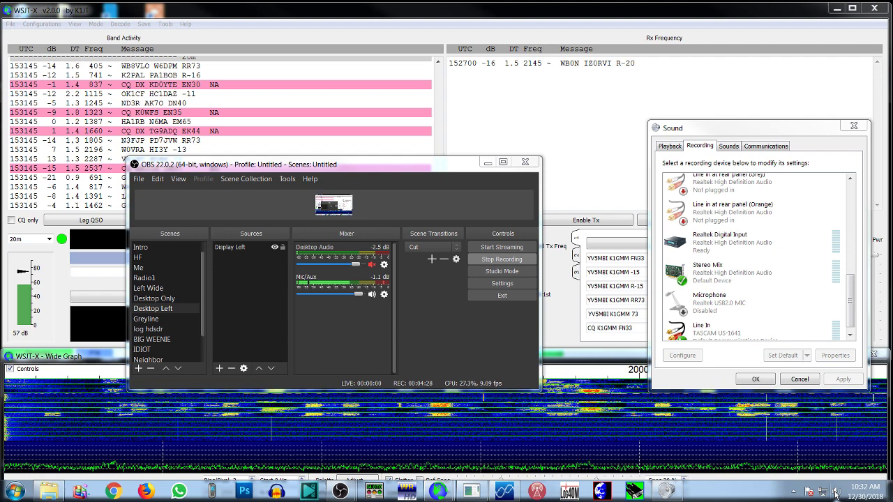
{"action": "right_click", "coordinate": [836, 493]}
{"action": "left_click", "coordinate": [806, 469]}
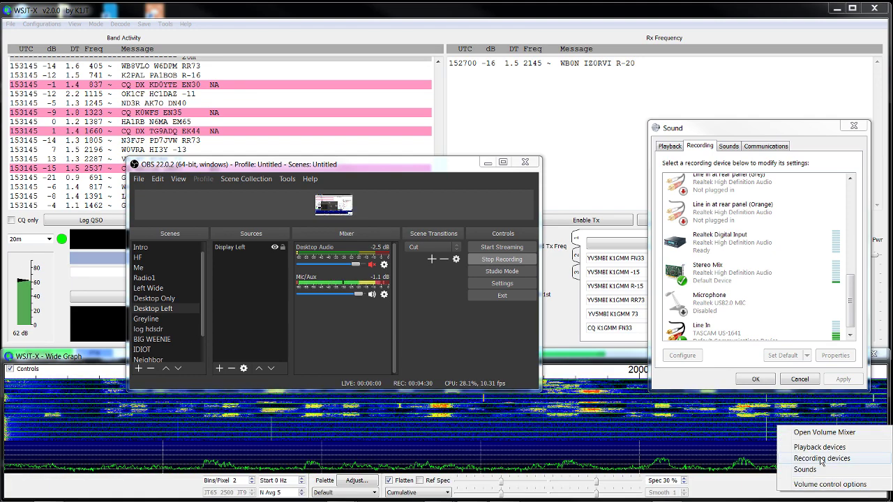
{"action": "left_click", "coordinate": [819, 457]}
{"action": "left_click", "coordinate": [760, 129]}
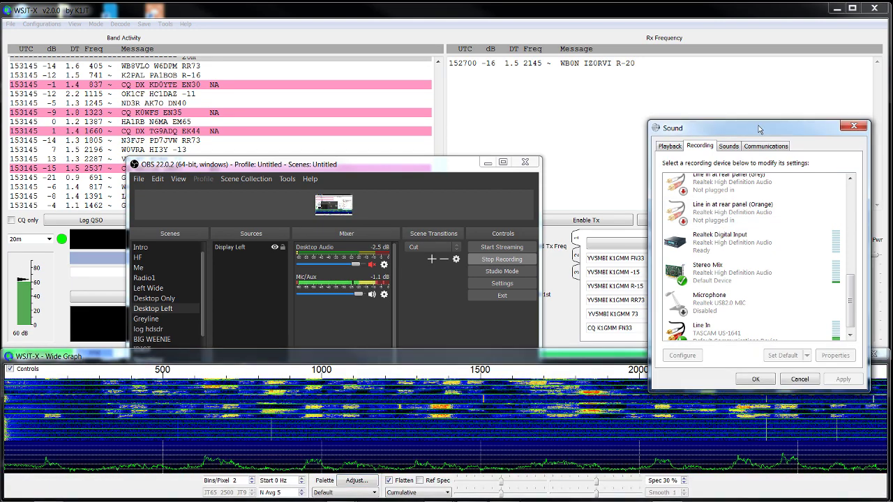
{"action": "left_click_drag", "start_coordinate": [760, 129], "coordinate": [769, 192]}
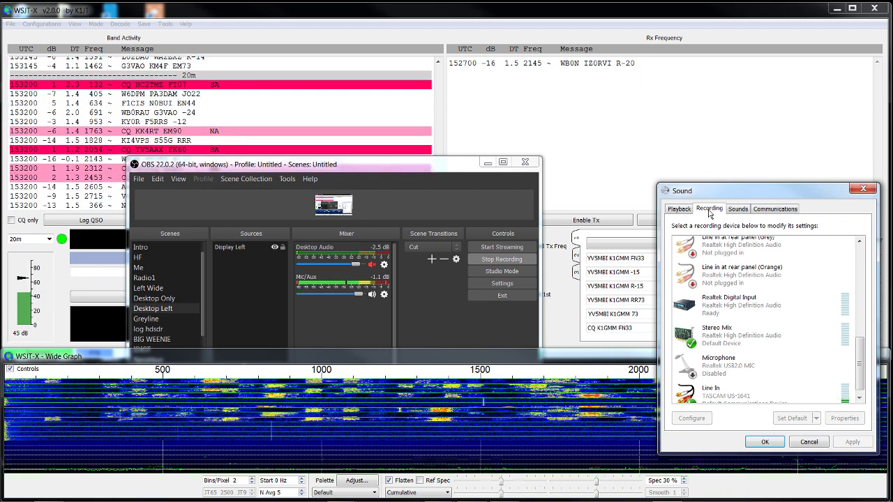
{"action": "right_click", "coordinate": [743, 338]}
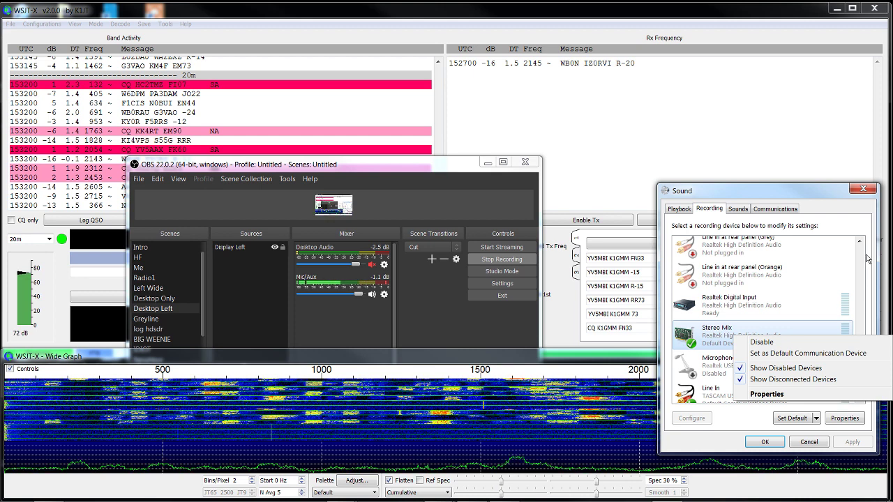
{"action": "left_click", "coordinate": [826, 198]}
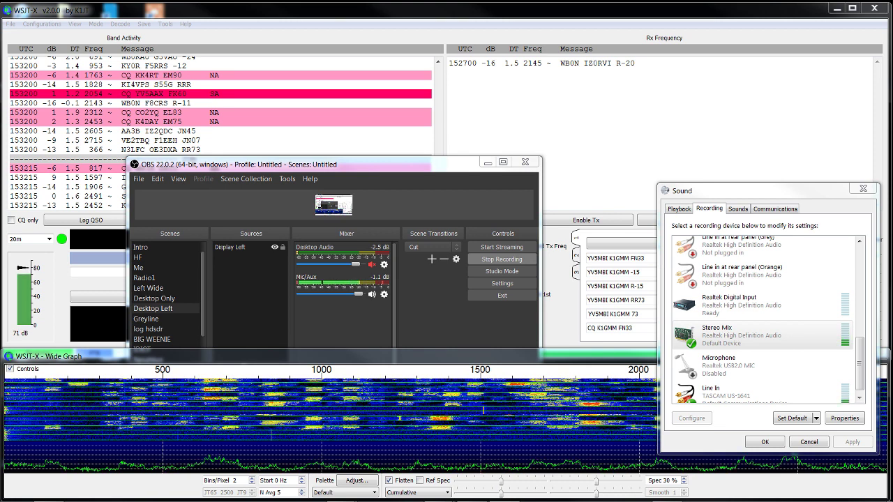
Review the Stereo Mix properties, including its Listen settings, and confirm them
{"action": "left_click", "coordinate": [737, 344]}
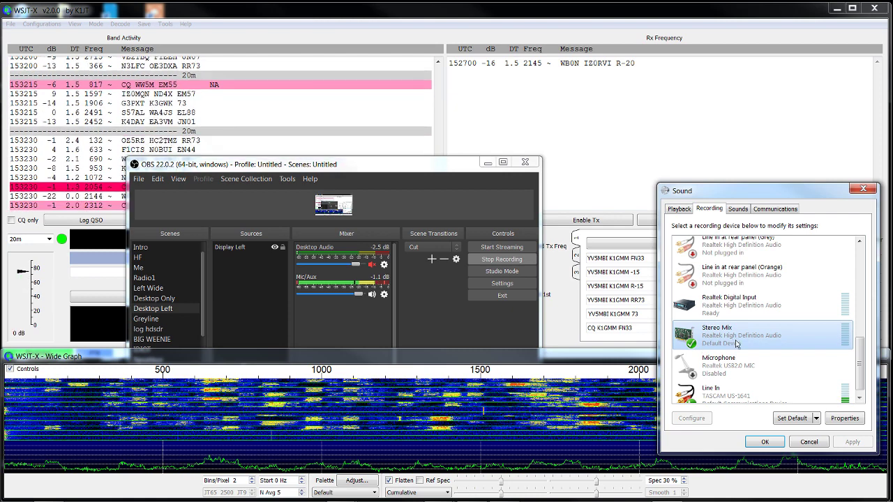
{"action": "right_click", "coordinate": [737, 343]}
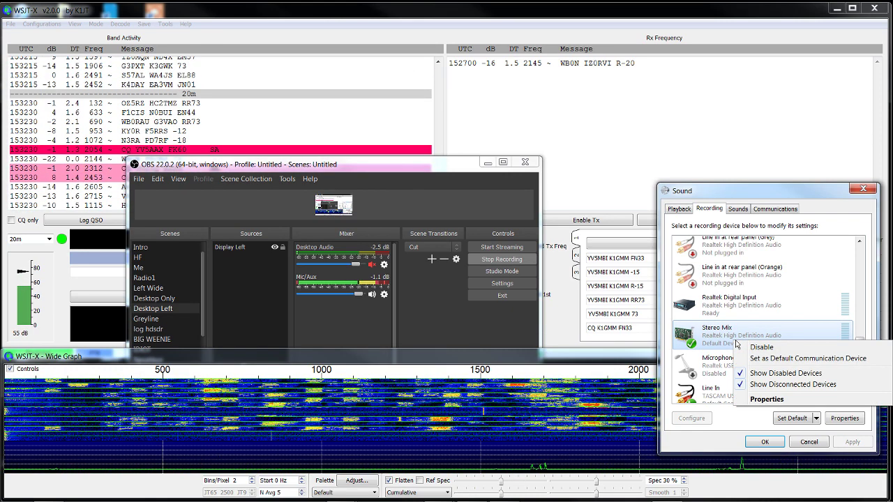
{"action": "left_click", "coordinate": [755, 400]}
{"action": "left_click", "coordinate": [717, 251]}
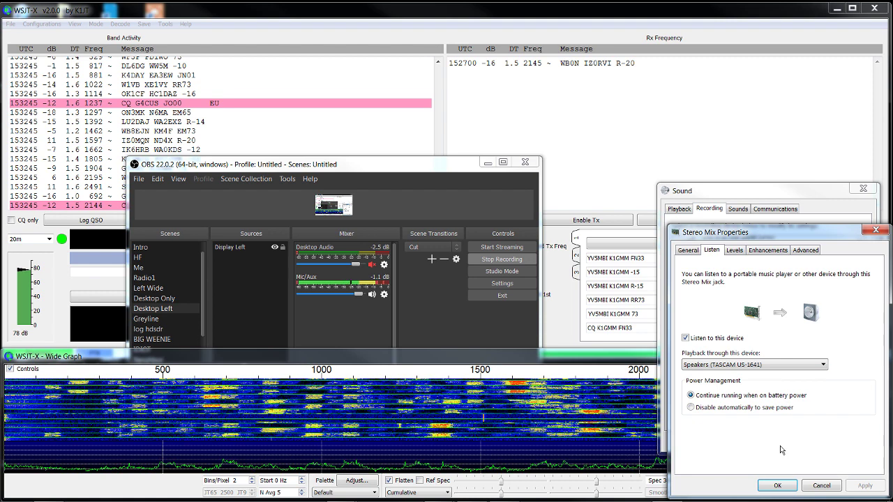
{"action": "left_click", "coordinate": [776, 485]}
Close the Sound dialog with OK and minimise OBS so WSJT-X is visible
{"action": "left_click", "coordinate": [762, 402]}
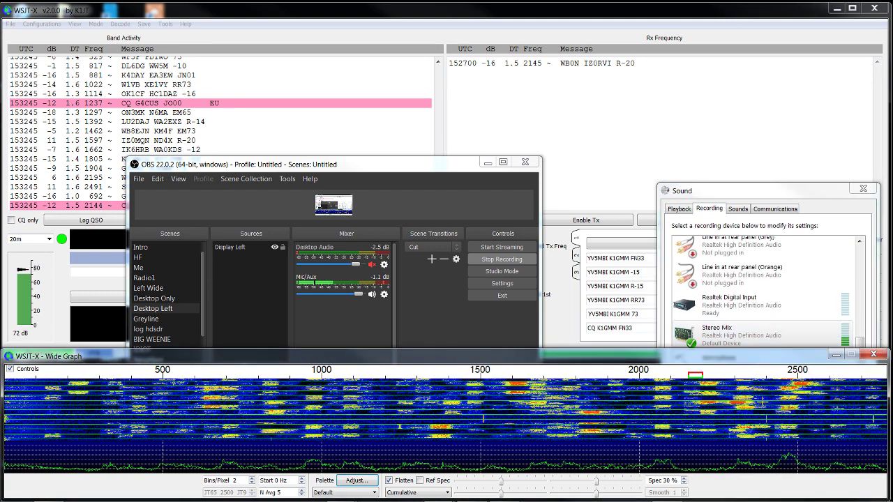
{"action": "left_click", "coordinate": [796, 342]}
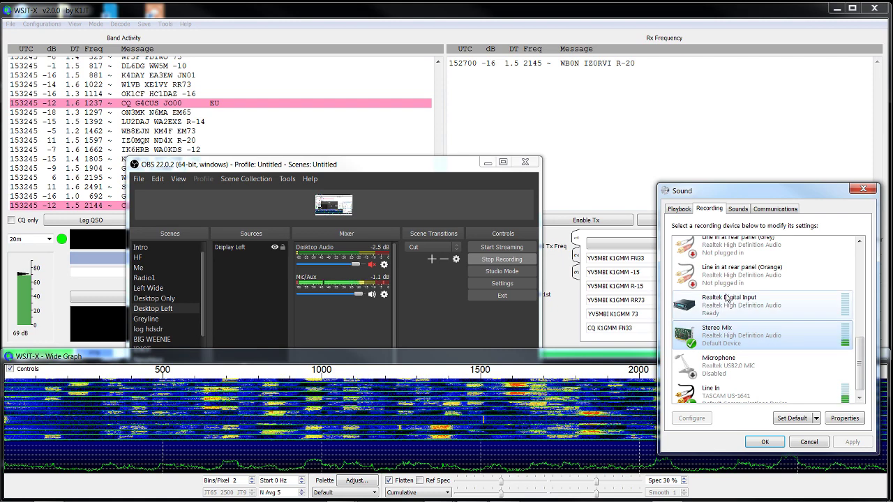
{"action": "left_click", "coordinate": [765, 442]}
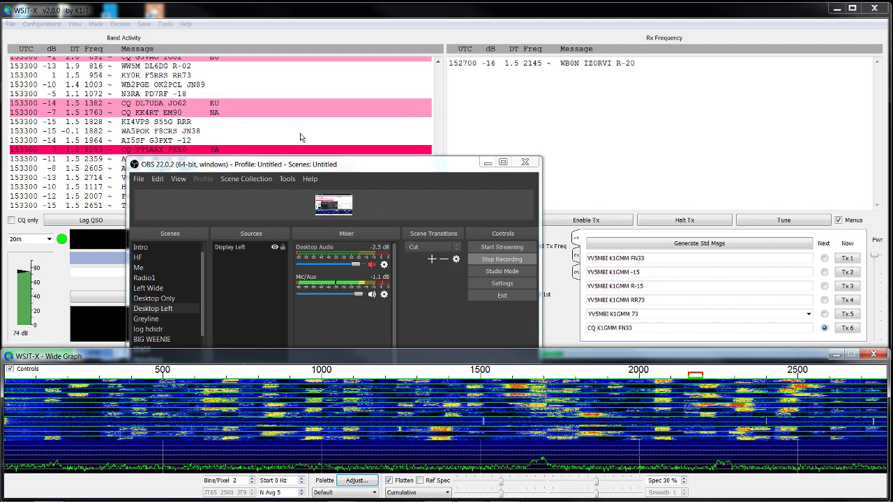
{"action": "left_click", "coordinate": [488, 162]}
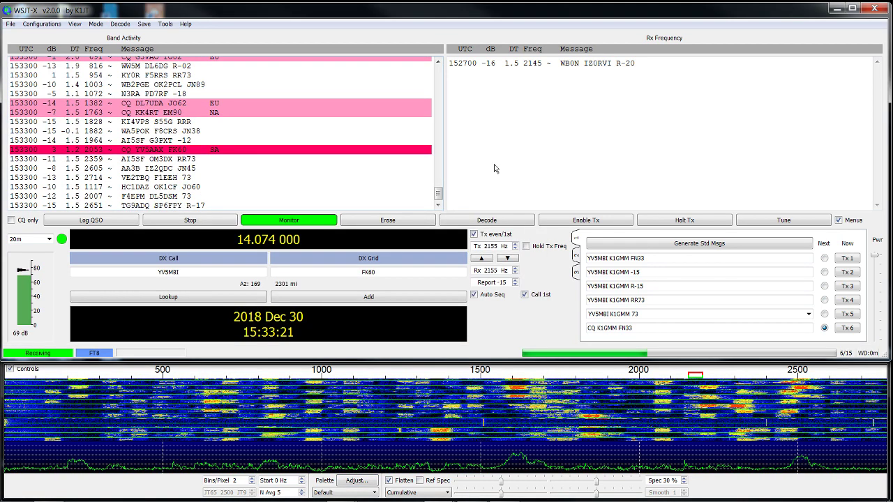
Close WSJT-X, then bring OBS forward from the taskbar and minimise it
{"action": "left_click", "coordinate": [881, 10]}
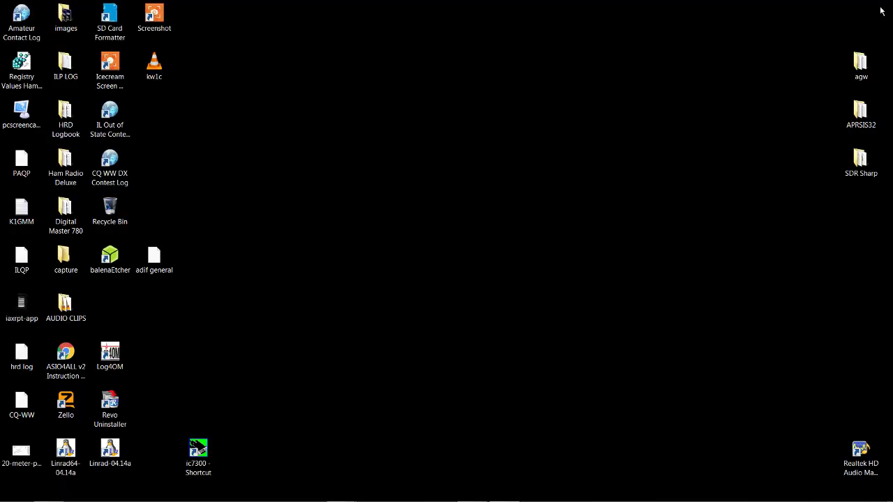
{"action": "mouse_move", "coordinate": [502, 497]}
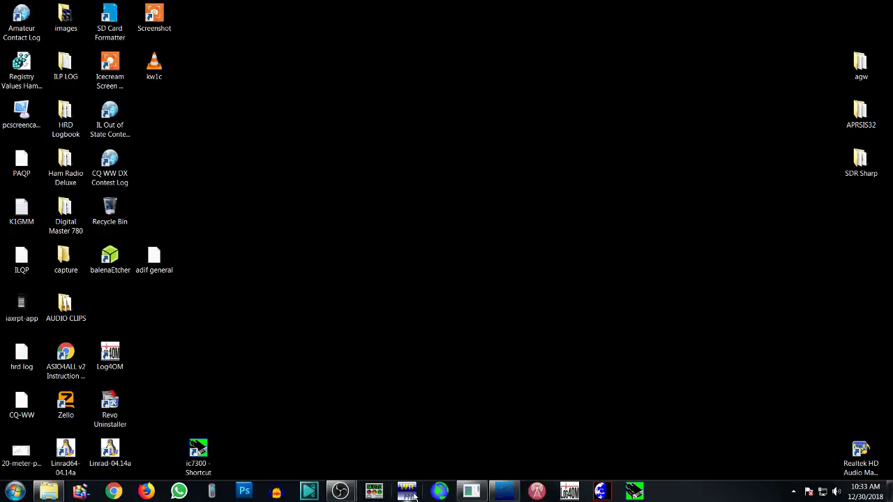
{"action": "mouse_move", "coordinate": [341, 493]}
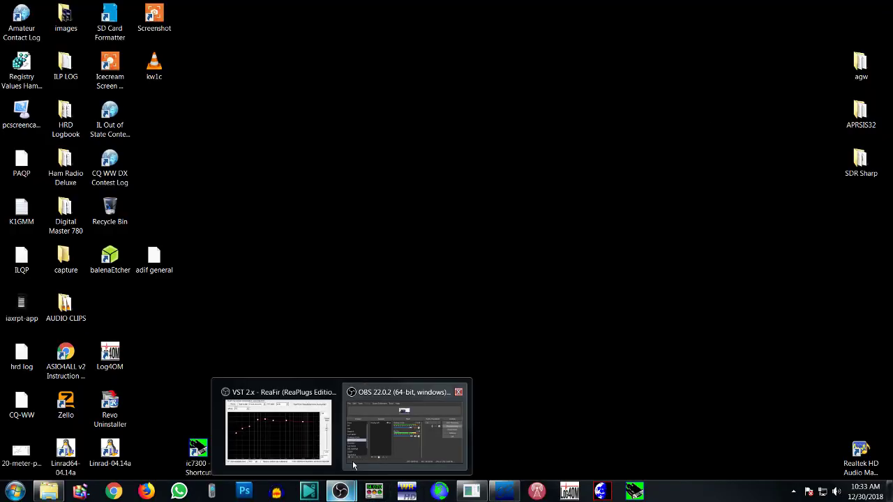
{"action": "mouse_move", "coordinate": [354, 464]}
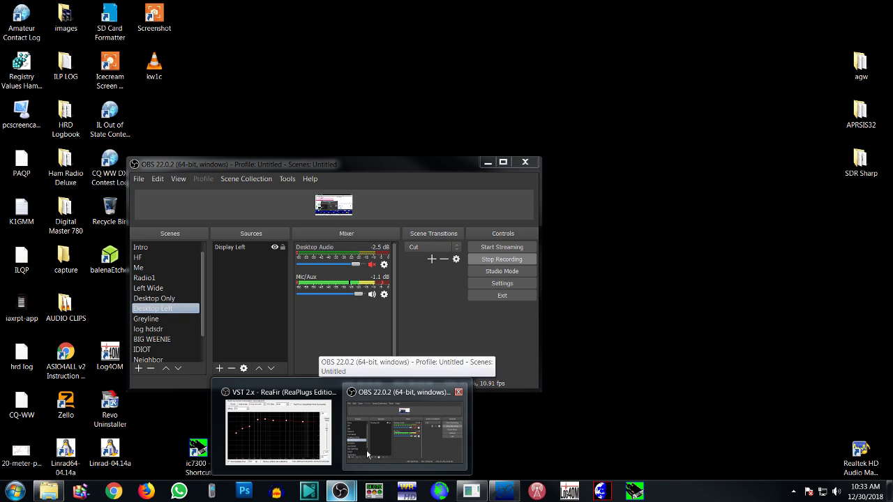
{"action": "left_click", "coordinate": [366, 455]}
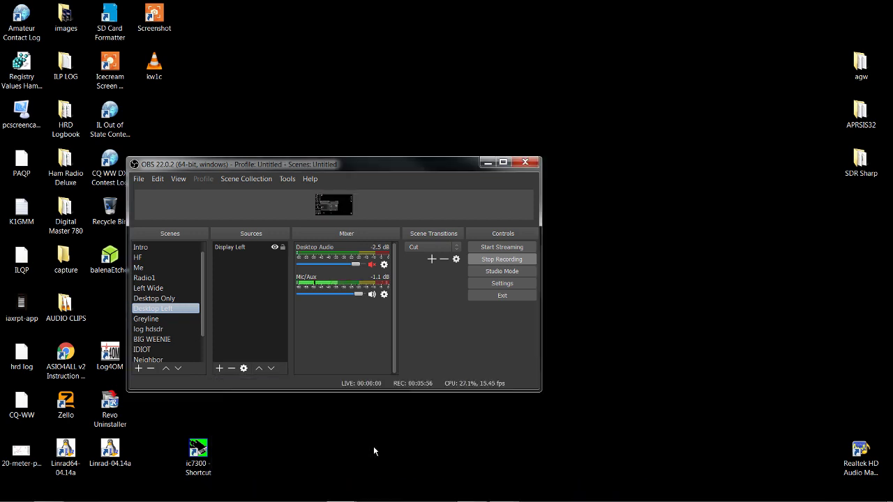
{"action": "left_click", "coordinate": [488, 164]}
Relaunch WSJT-X and dismiss the LotW users data error and the following startup warning
{"action": "left_click", "coordinate": [440, 492]}
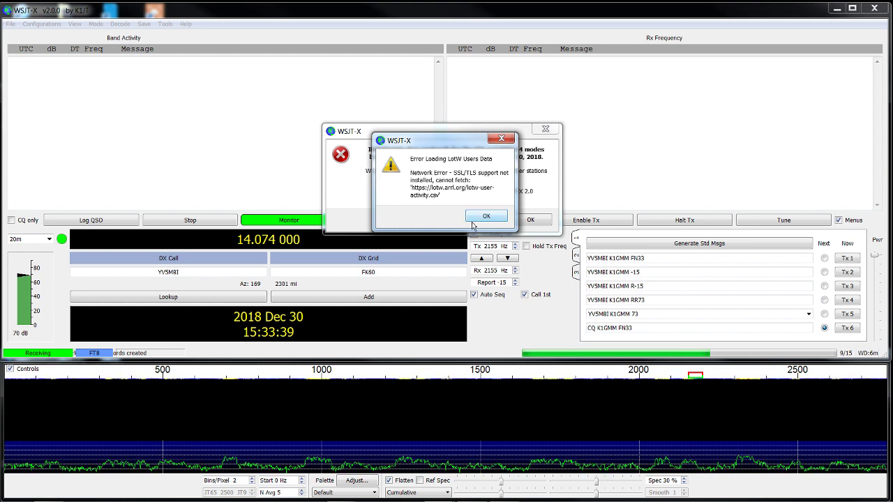
{"action": "left_click", "coordinate": [482, 217]}
{"action": "left_click", "coordinate": [529, 221]}
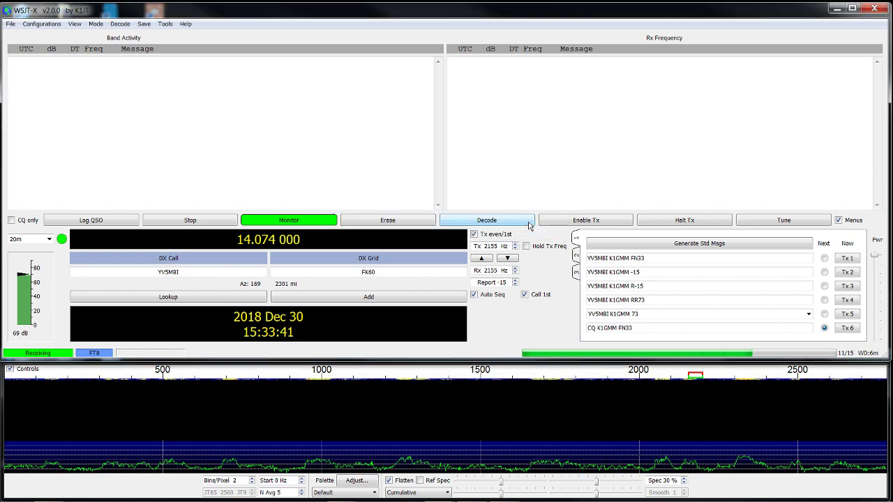
Open WSJT-X Settings on the Radio tab and leave the Rig set to None
{"action": "left_click", "coordinate": [12, 25]}
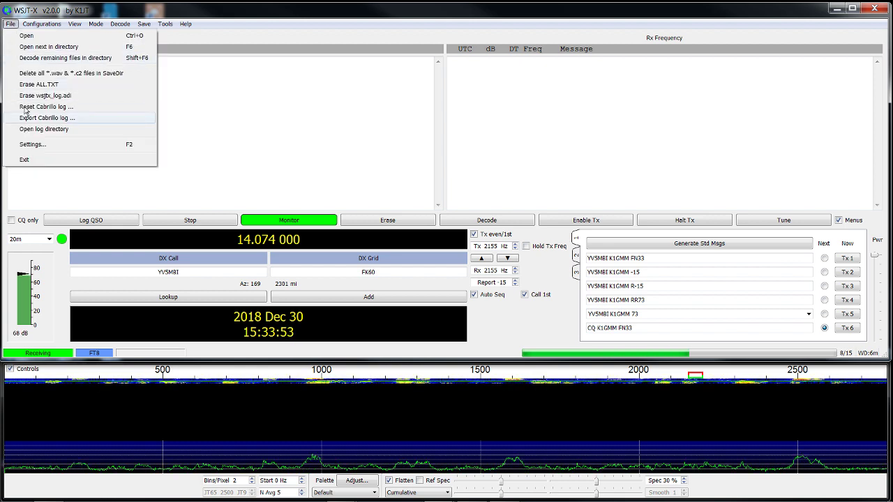
{"action": "left_click", "coordinate": [32, 144]}
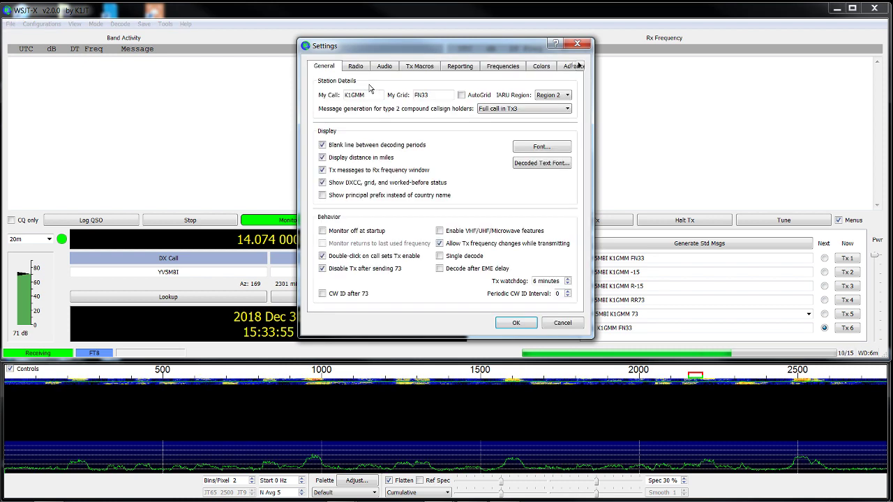
{"action": "left_click", "coordinate": [356, 67]}
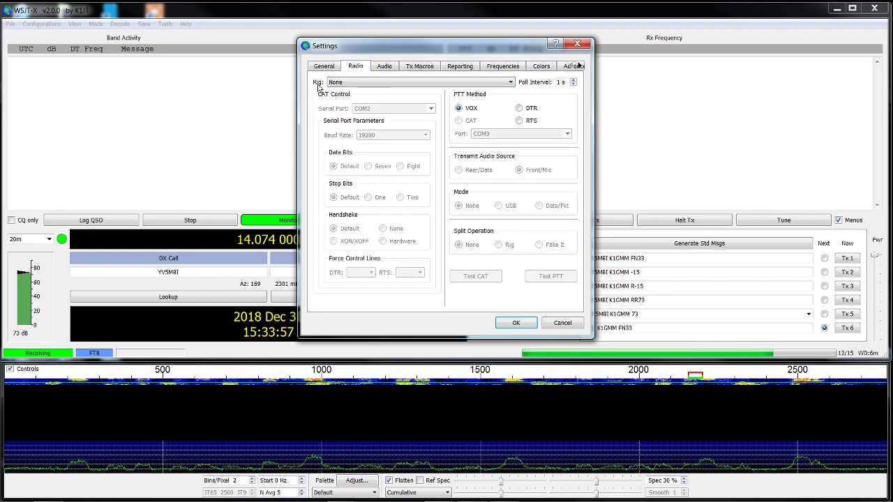
{"action": "left_click", "coordinate": [488, 82]}
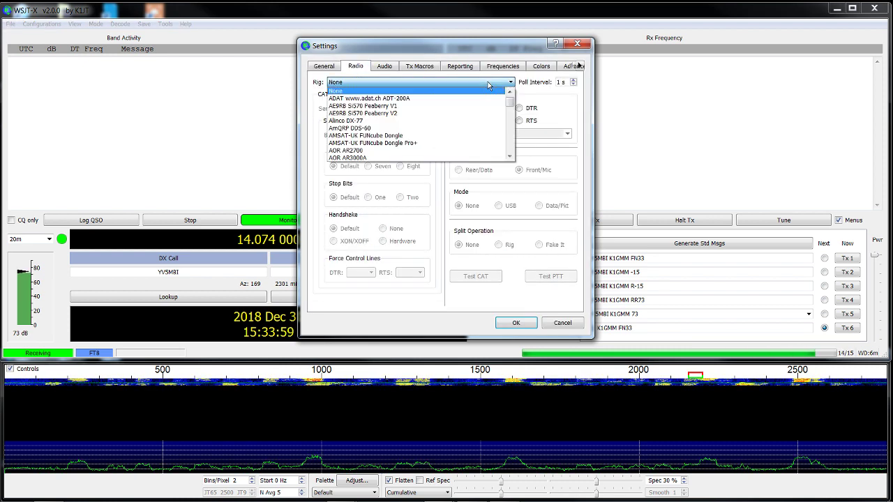
{"action": "left_click", "coordinate": [354, 88]}
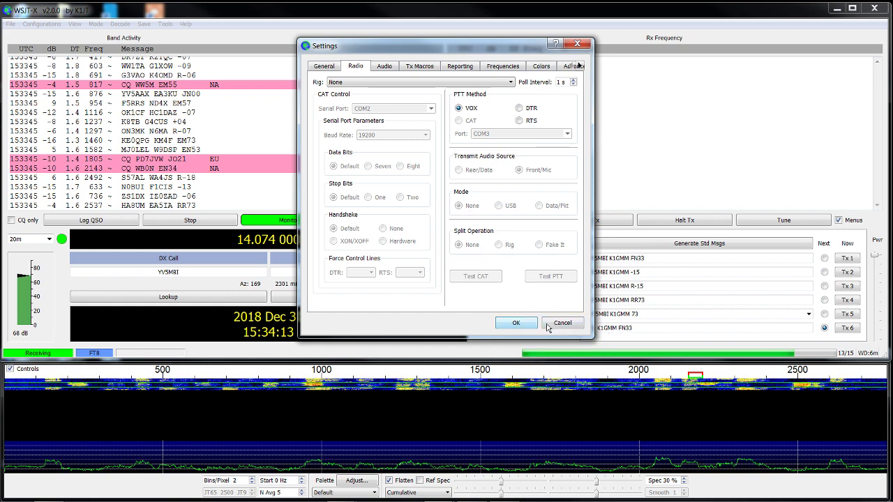
Confirm audio input Stereo Mix and output Realtek speakers, save Settings, then open the Band Activity menu
{"action": "left_click", "coordinate": [383, 65]}
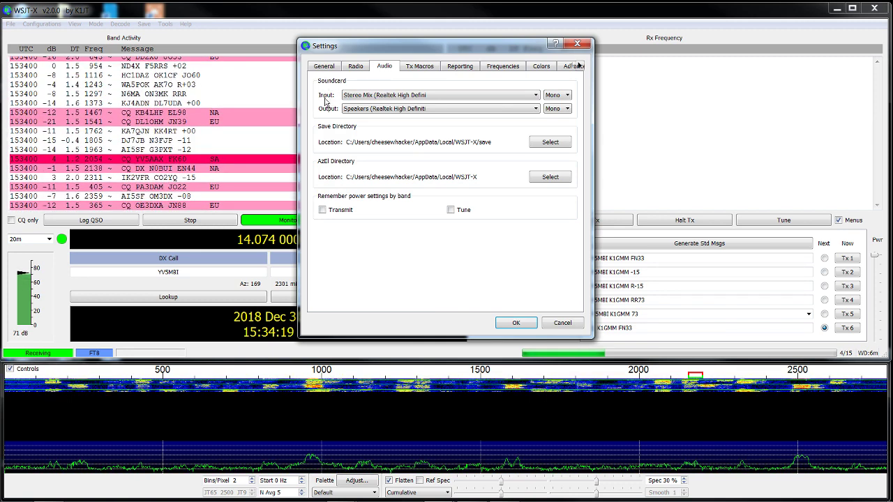
{"action": "left_click", "coordinate": [525, 98]}
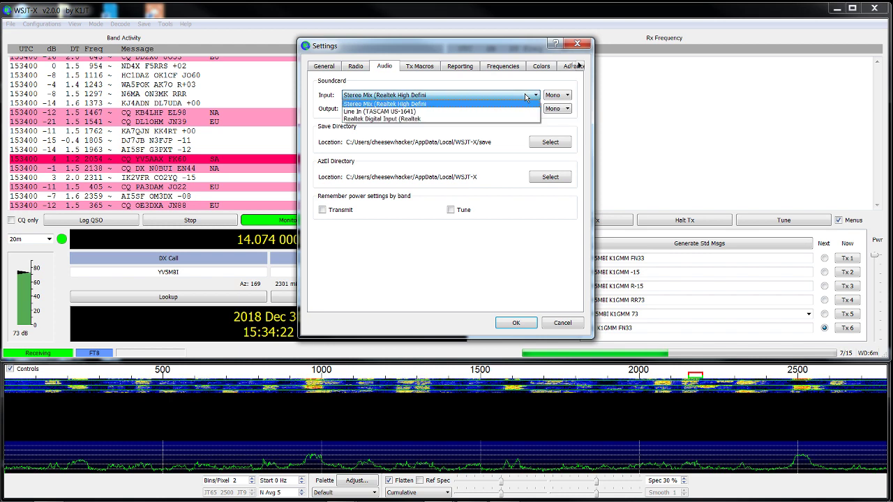
{"action": "left_click", "coordinate": [399, 105]}
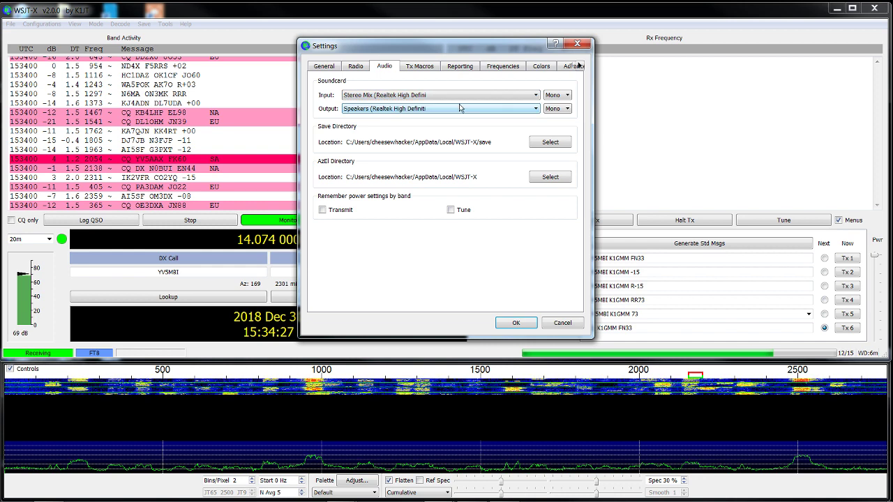
{"action": "left_click", "coordinate": [521, 110]}
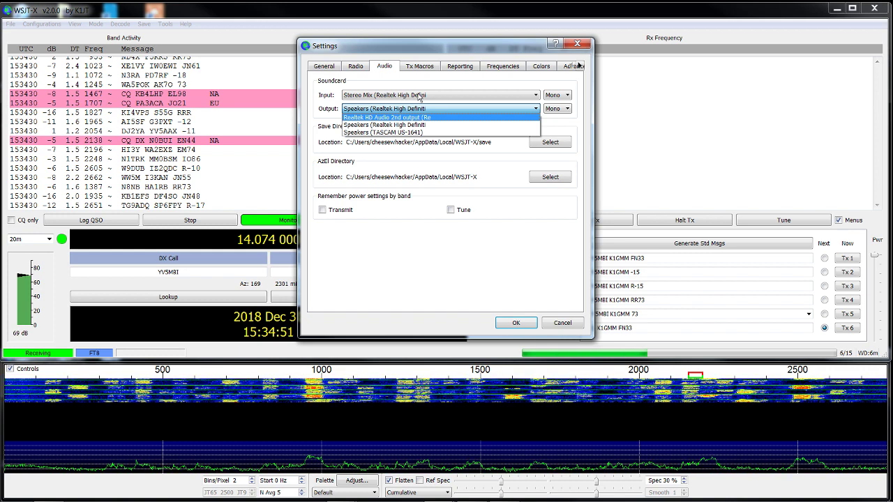
{"action": "left_click", "coordinate": [419, 95]}
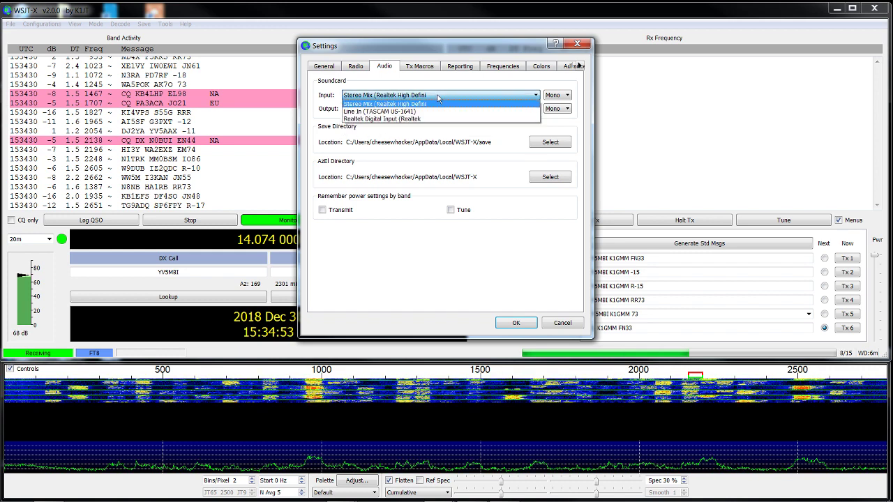
{"action": "left_click", "coordinate": [516, 322]}
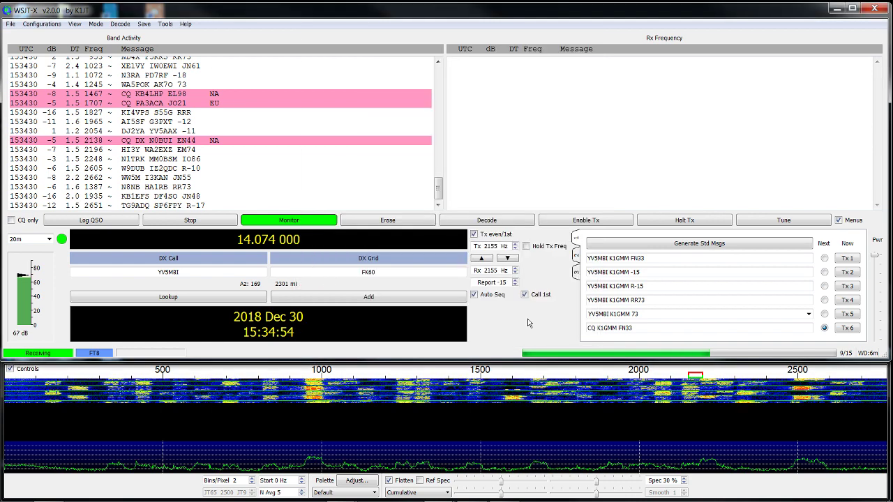
{"action": "right_click", "coordinate": [368, 175]}
Erase the old Band Activity decodes and make WSJT-X the active window
{"action": "left_click", "coordinate": [391, 207]}
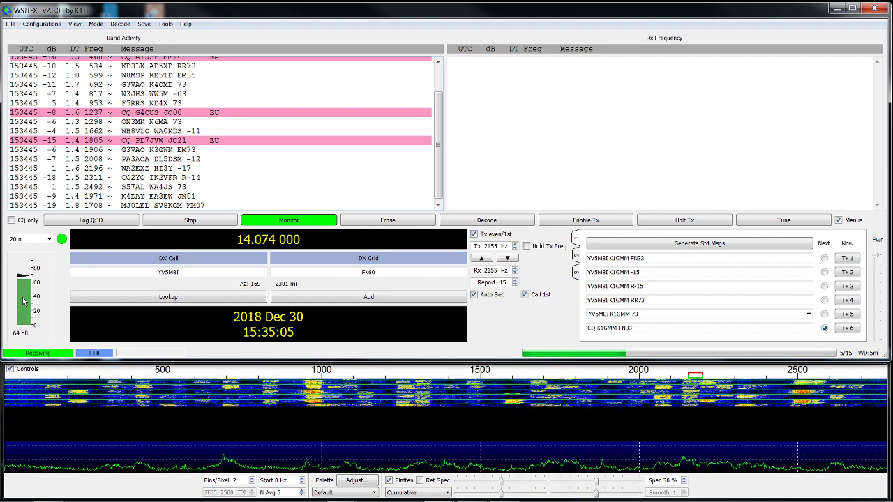
{"action": "mouse_move", "coordinate": [27, 297]}
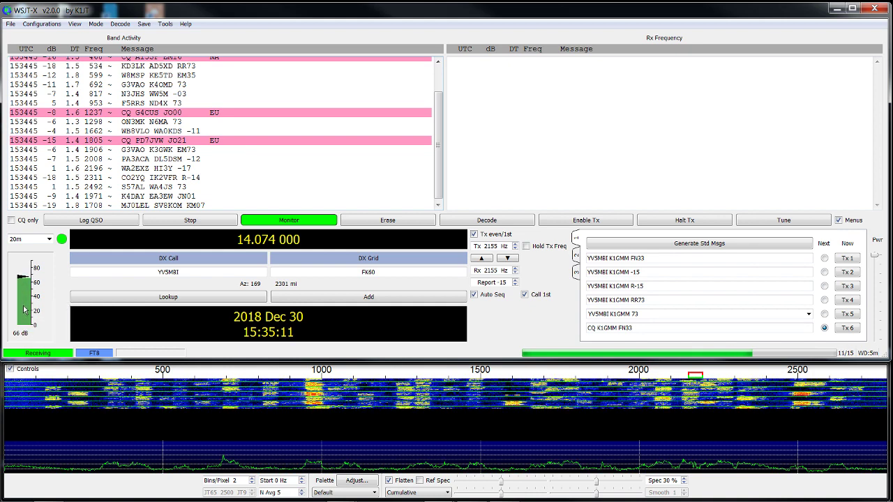
{"action": "mouse_move", "coordinate": [25, 320]}
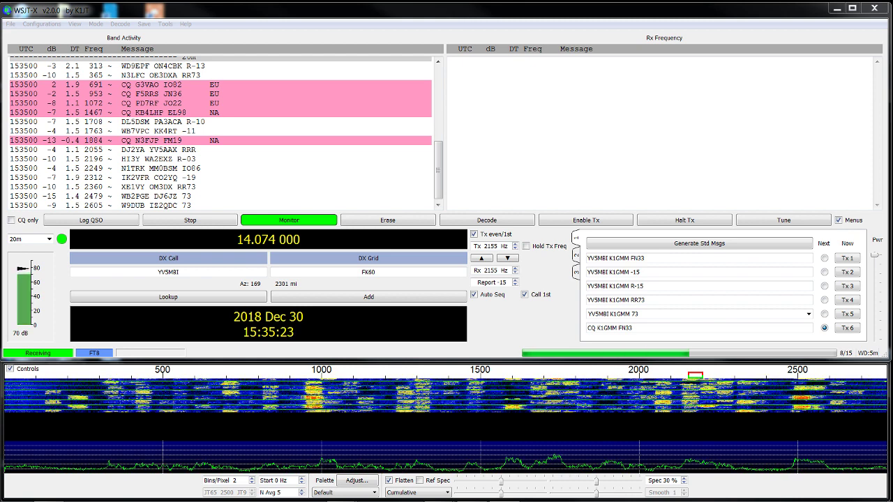
{"action": "left_click", "coordinate": [519, 178]}
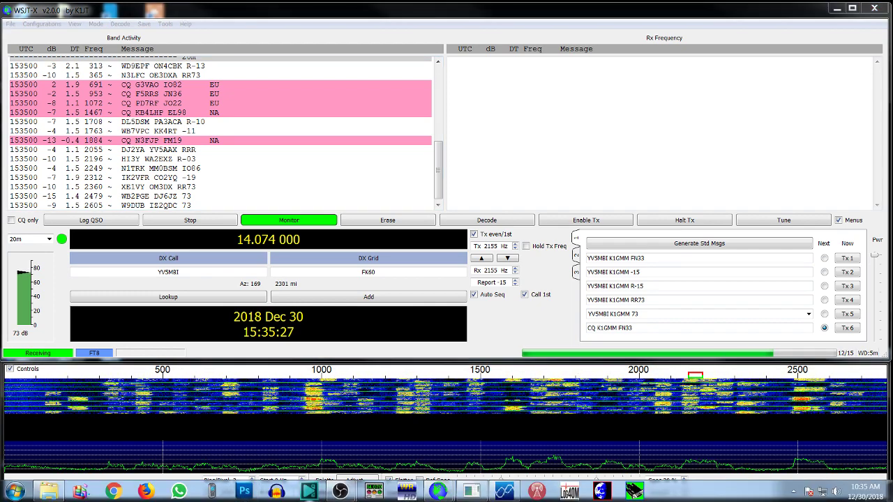
Move the OBS window off to the right, clear of WSJT-X's main window and Wide Graph
{"action": "mouse_move", "coordinate": [339, 491]}
{"action": "left_click", "coordinate": [375, 441]}
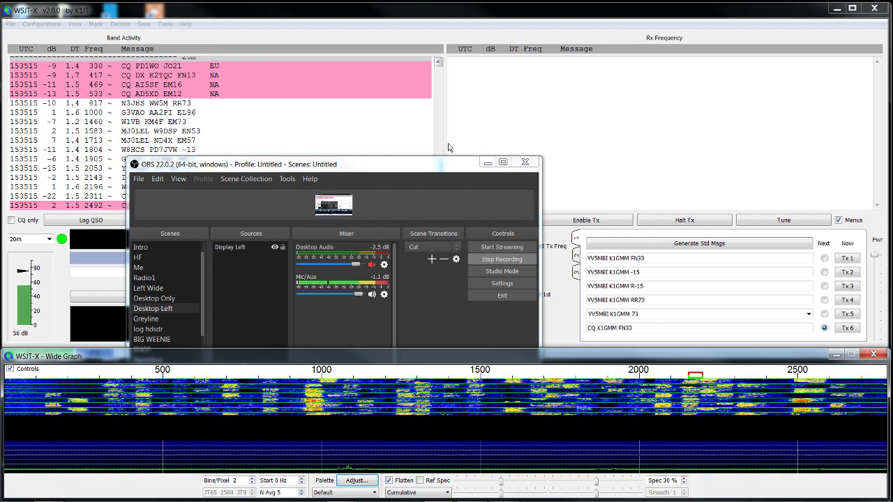
{"action": "left_click_drag", "start_coordinate": [424, 167], "coordinate": [892, 306]}
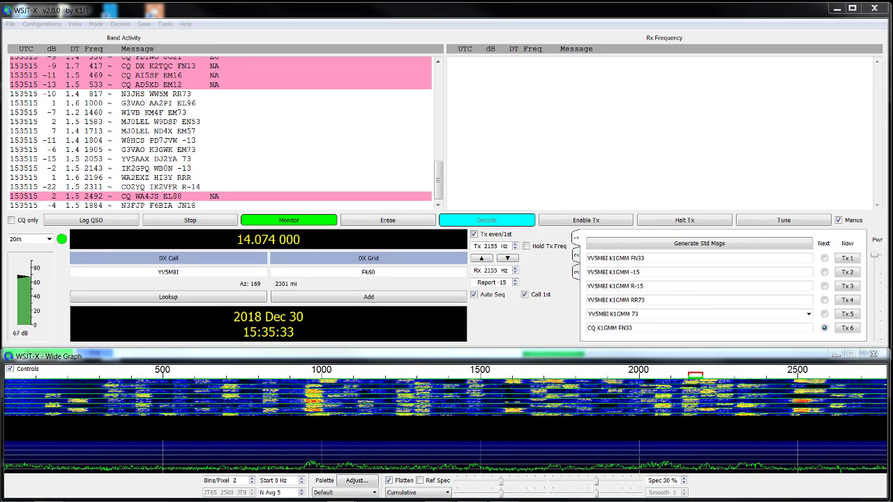